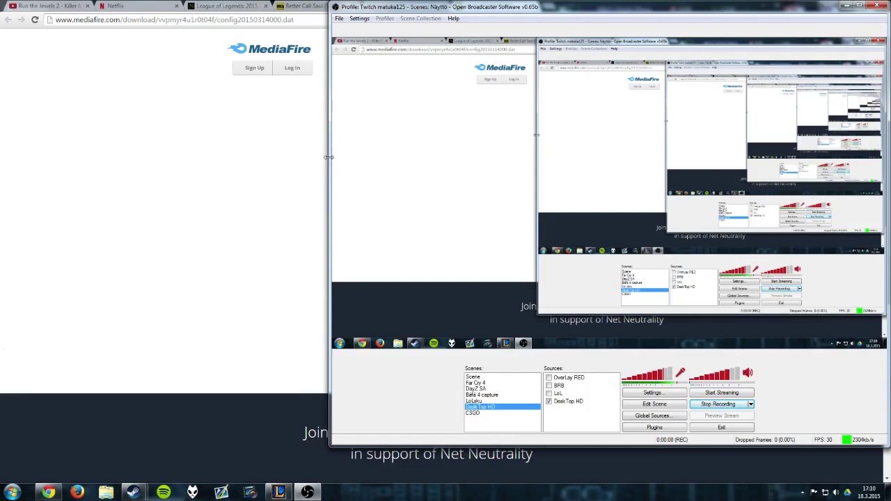
Bring Chrome's MediaFire page for config20150314000.dat in front of the OBS window
left_click(300, 159)
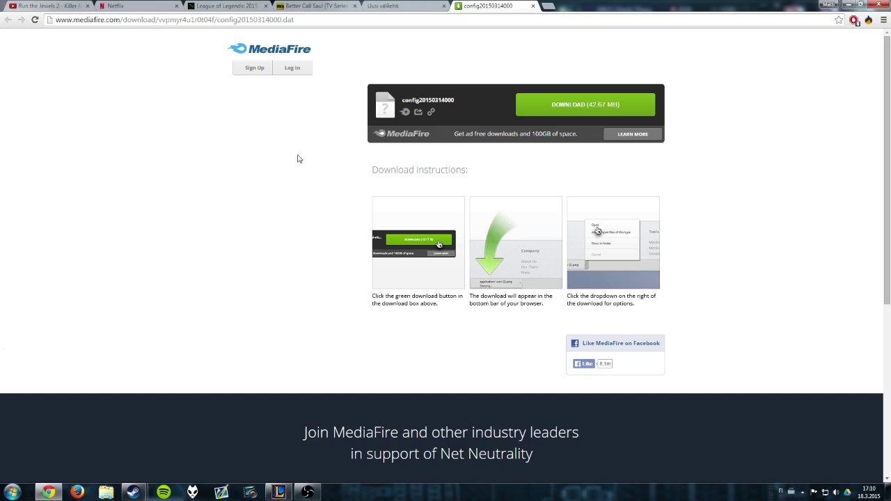
right_click(4, 244)
left_click(0, 308)
Open Steam's Library and select Phantom Breaker: Battle Grounds, after a brief look at Valiant Hearts
right_click(132, 492)
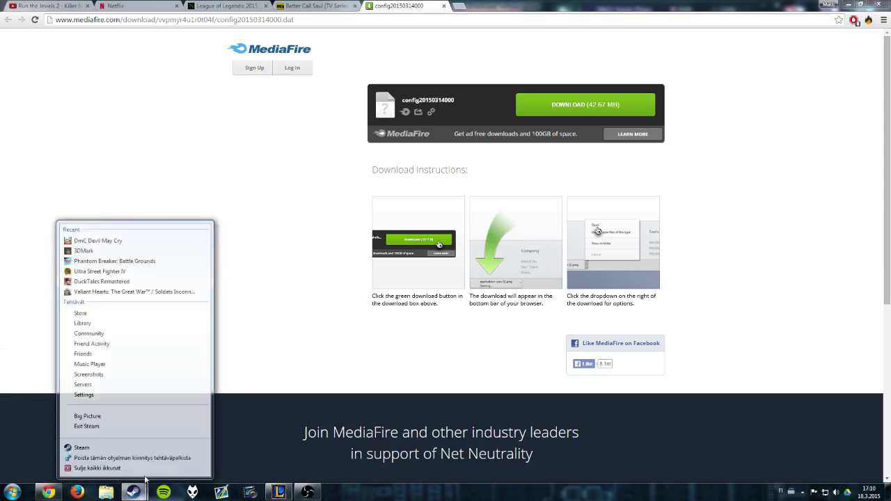
left_click(128, 324)
left_click(39, 90)
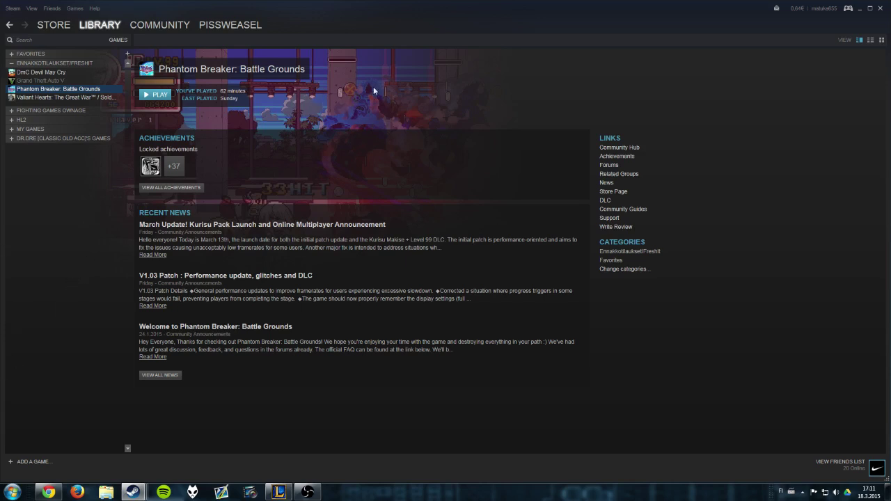
left_click(66, 98)
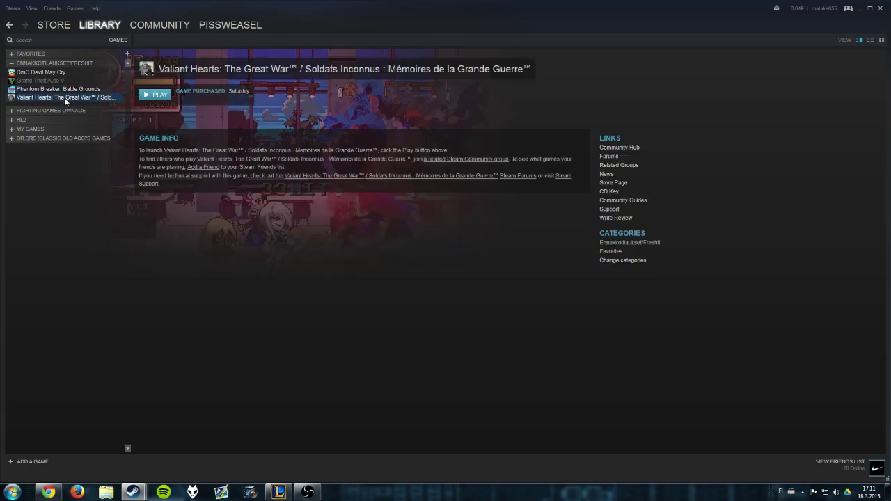
left_click(63, 89)
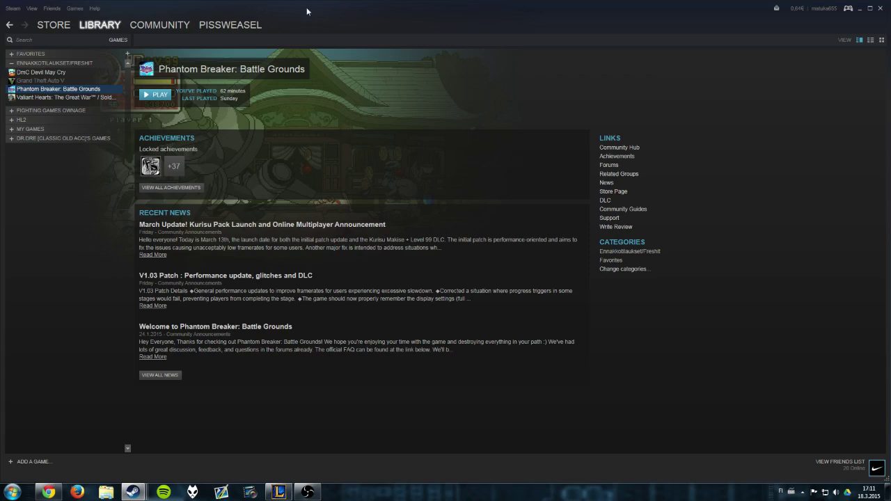
Return to the MediaFire page in Chrome and dismiss the stray page context menus
left_click(859, 7)
right_click(3, 318)
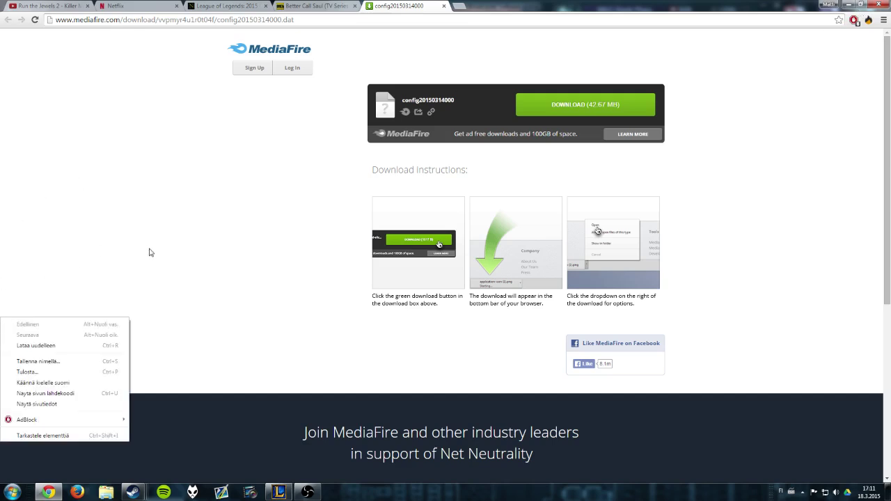
left_click(60, 326)
right_click(1, 357)
left_click(3, 293)
right_click(93, 198)
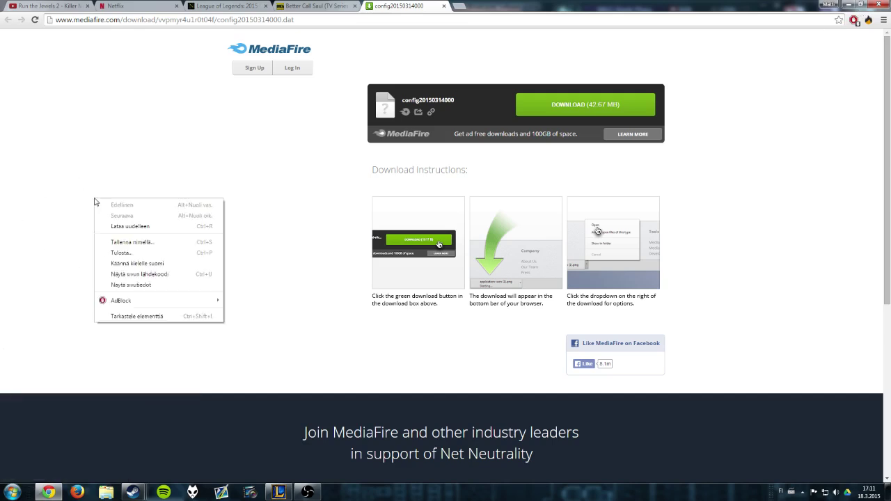
left_click(88, 199)
right_click(2, 306)
left_click(60, 253)
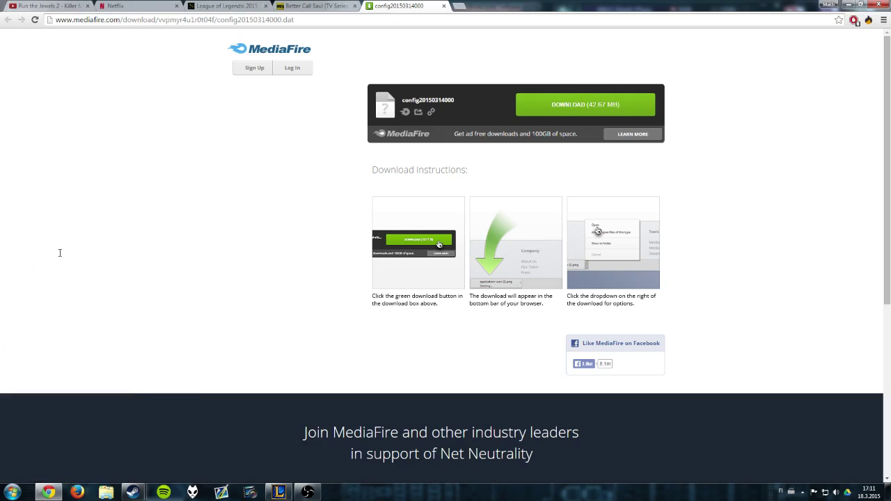
left_click(316, 24)
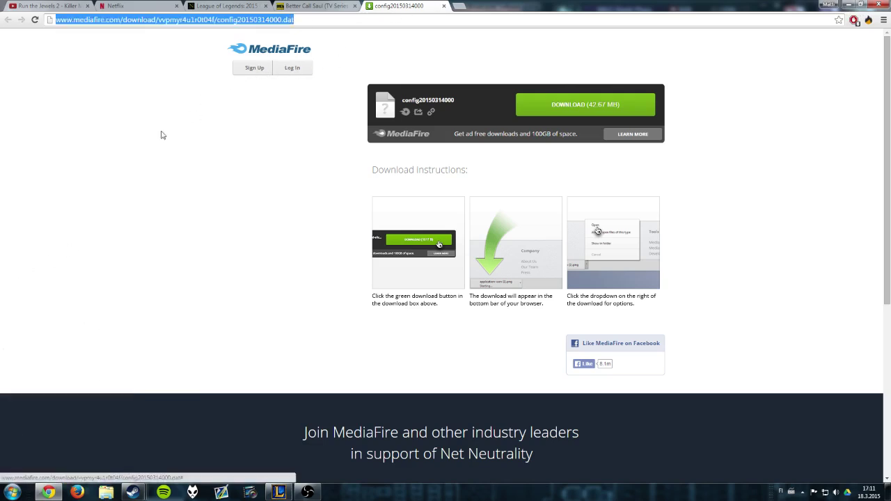
left_click(91, 230)
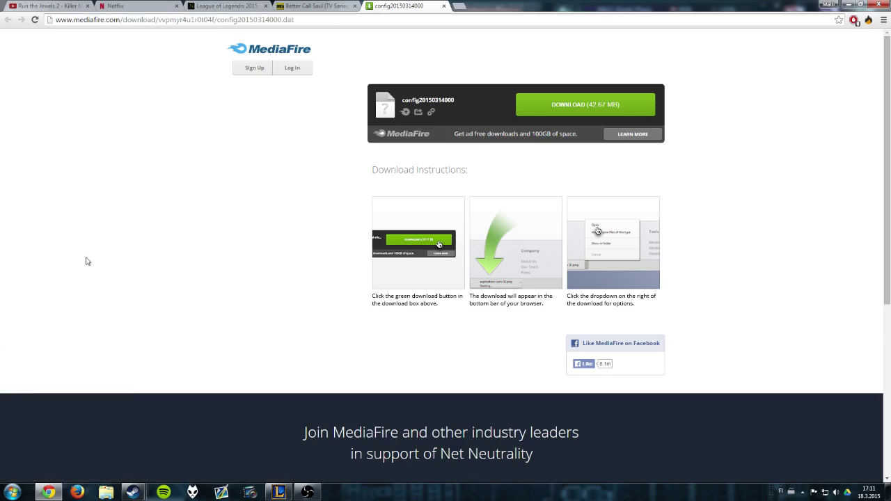
right_click(34, 331)
left_click(100, 295)
right_click(14, 320)
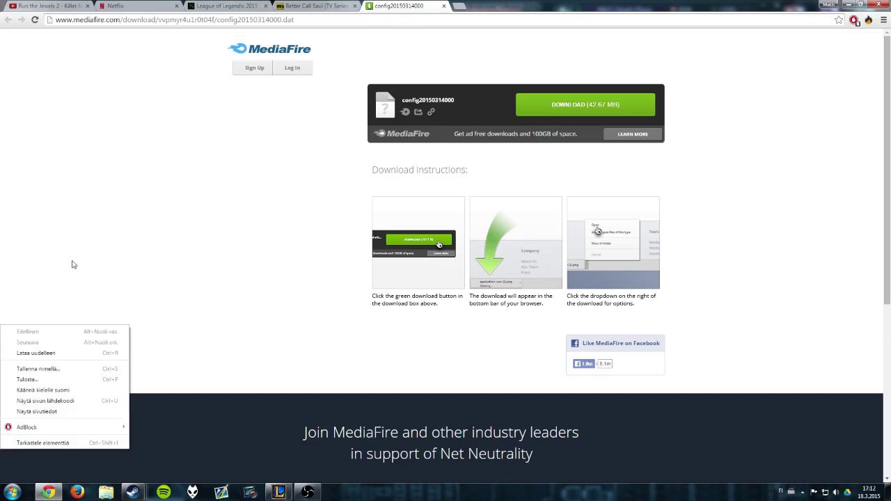
left_click(74, 266)
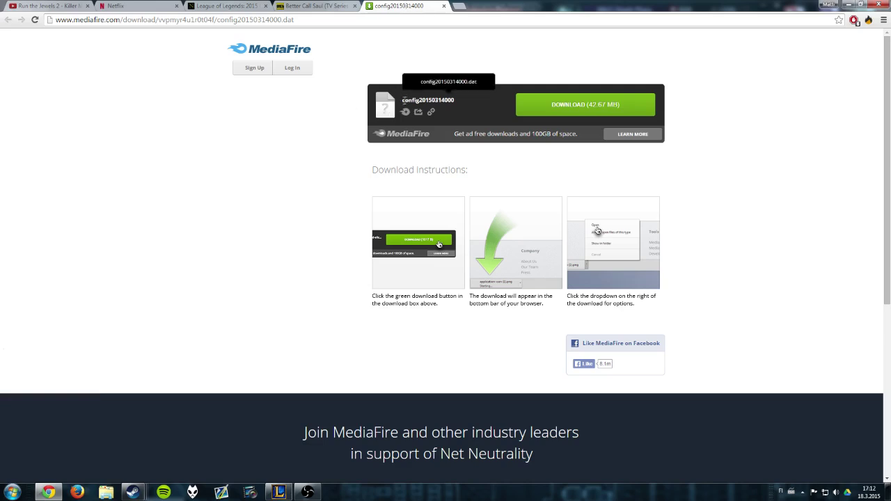
left_click_drag(404, 101, 454, 101)
left_click(460, 101)
right_click(312, 130)
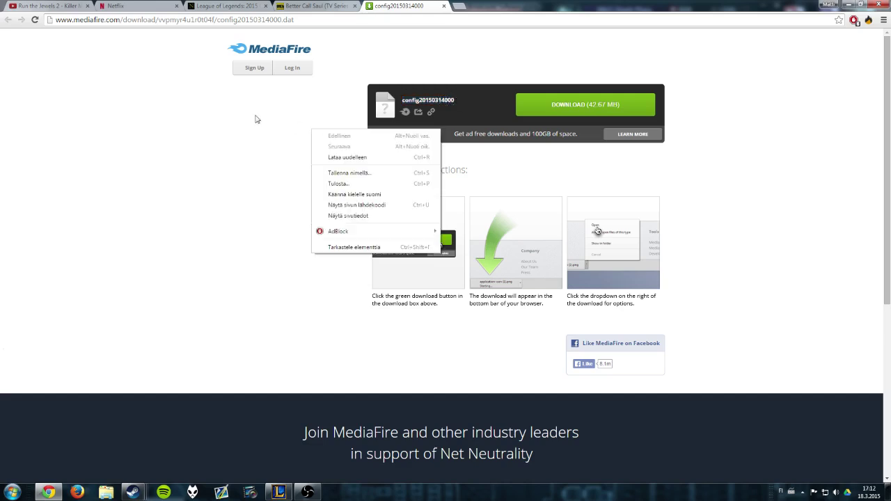
left_click(150, 107)
key("alt+space")
key("Escape")
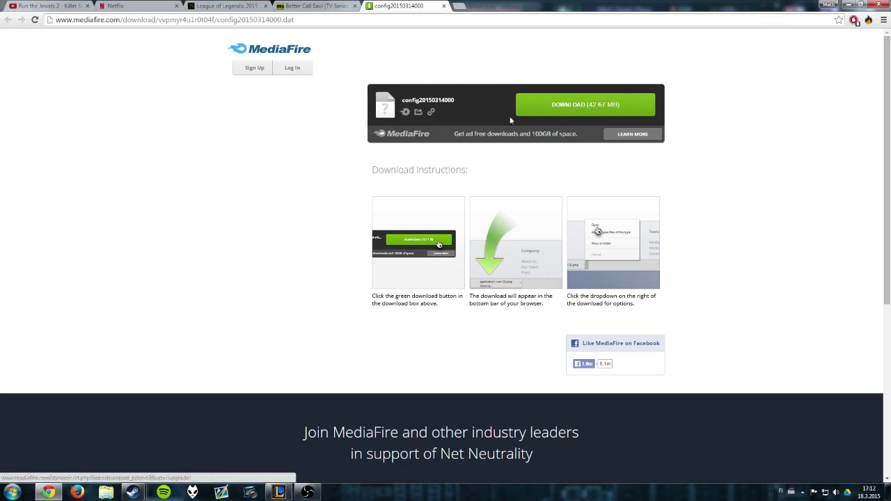
Start downloading config20150314000.dat with the green DOWNLOAD button
left_click(541, 115)
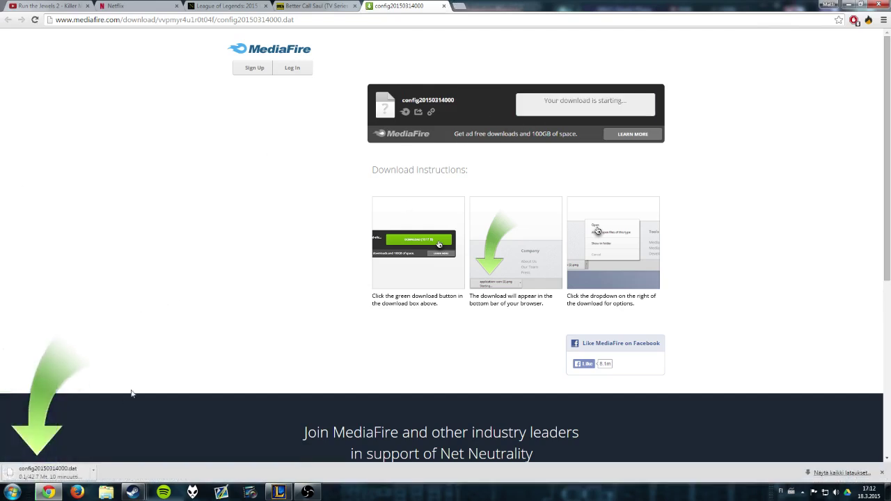
left_click(3, 497)
left_click(3, 497)
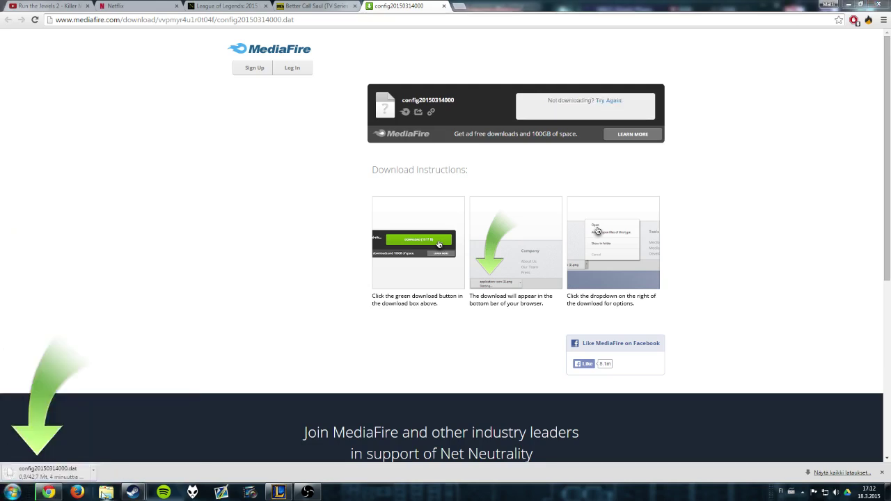
right_click(103, 493)
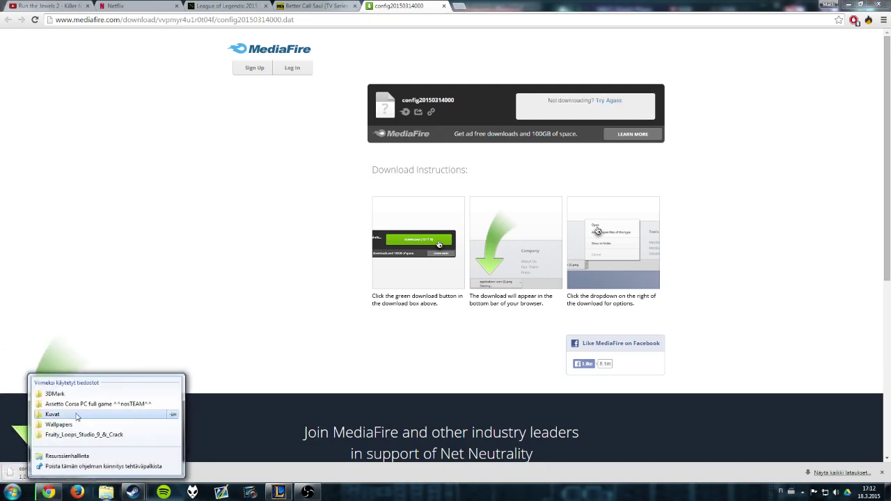
Open a file browser on Mass Storage (E:), then show the Tietokone drives overview with groups collapsed
left_click(84, 457)
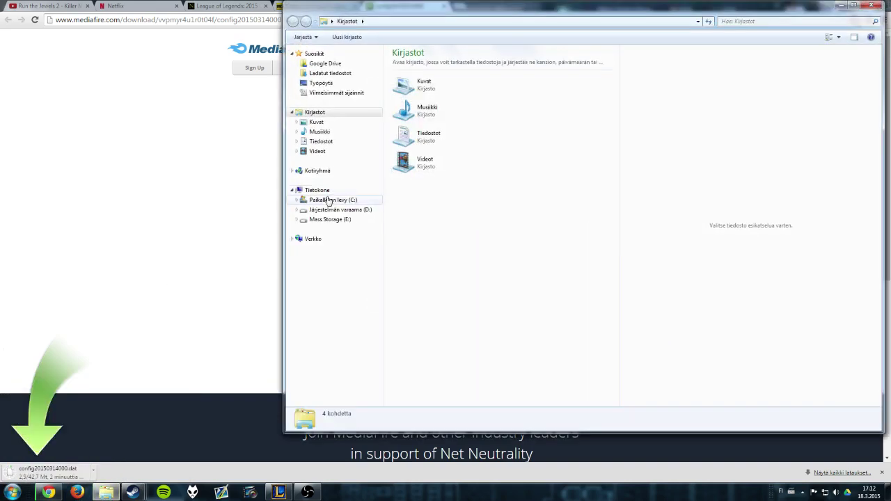
left_click(330, 219)
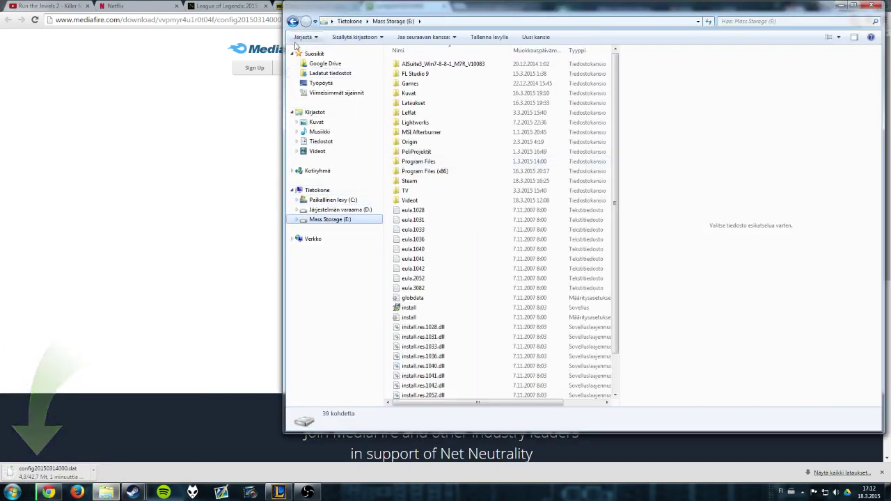
left_click(293, 54)
left_click(293, 73)
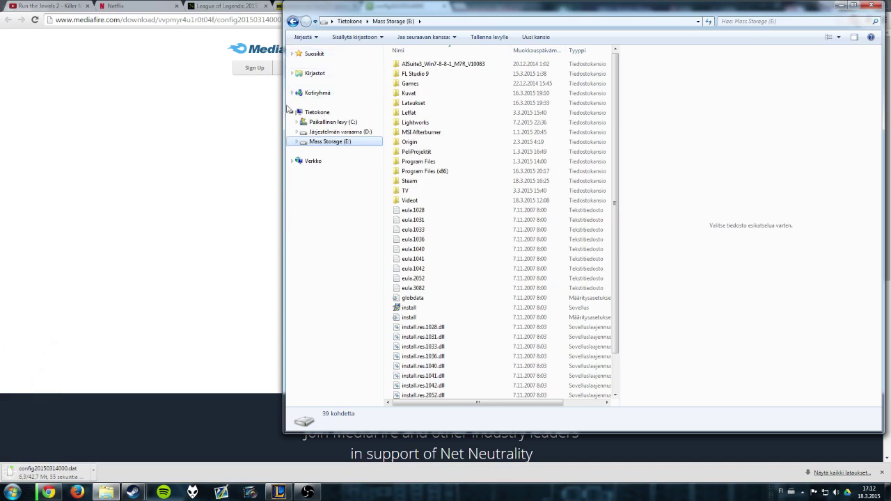
left_click(293, 112)
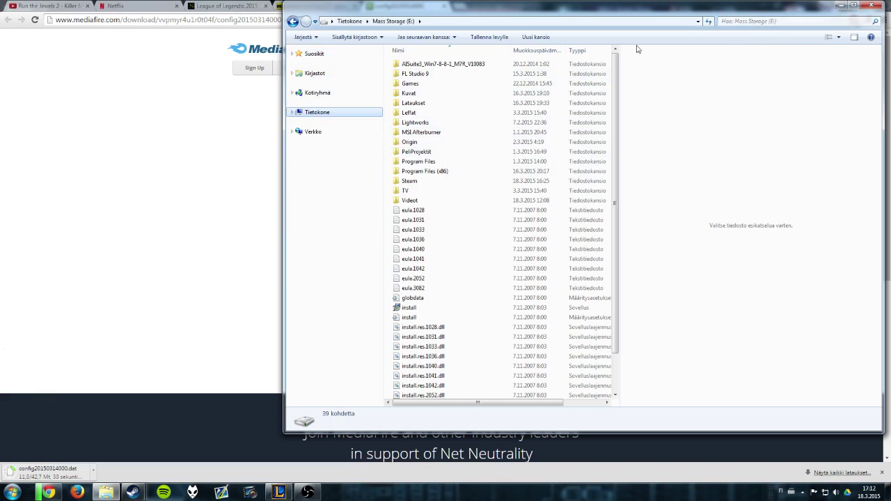
left_click(352, 112)
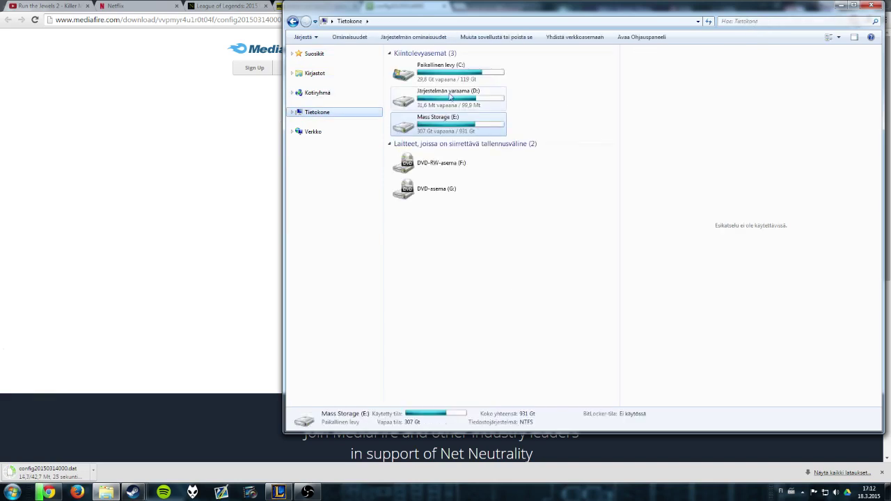
left_click(390, 53)
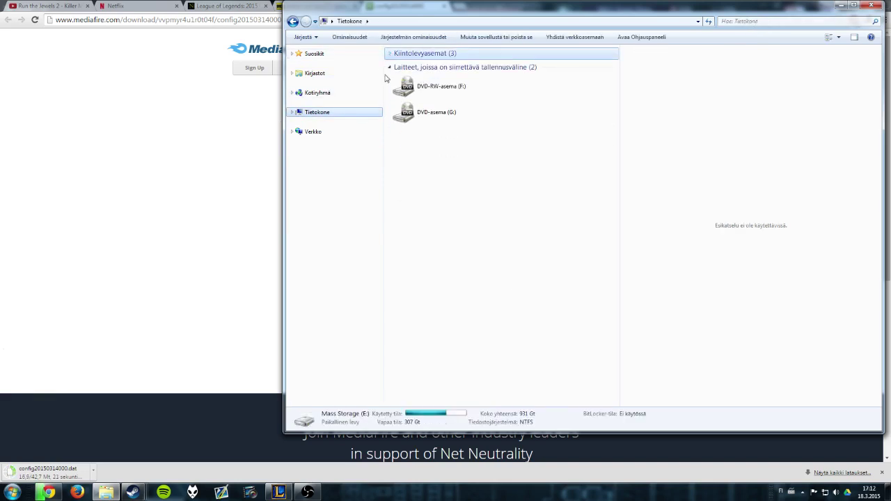
left_click(391, 68)
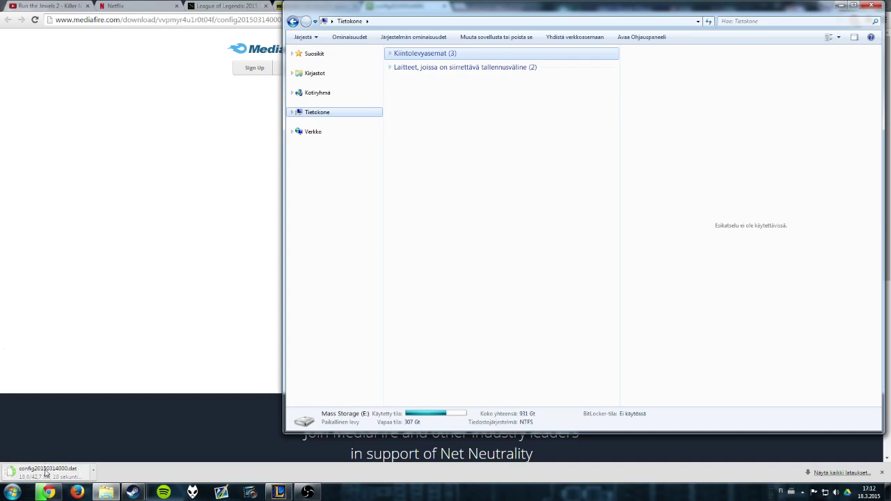
Try a computer-wide search, then open the options of the finished config download in Chrome
left_click(798, 21)
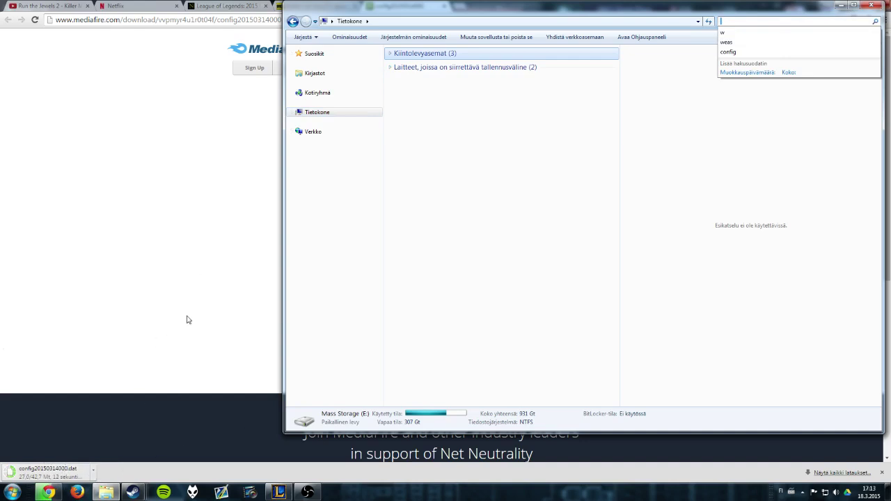
key("Escape")
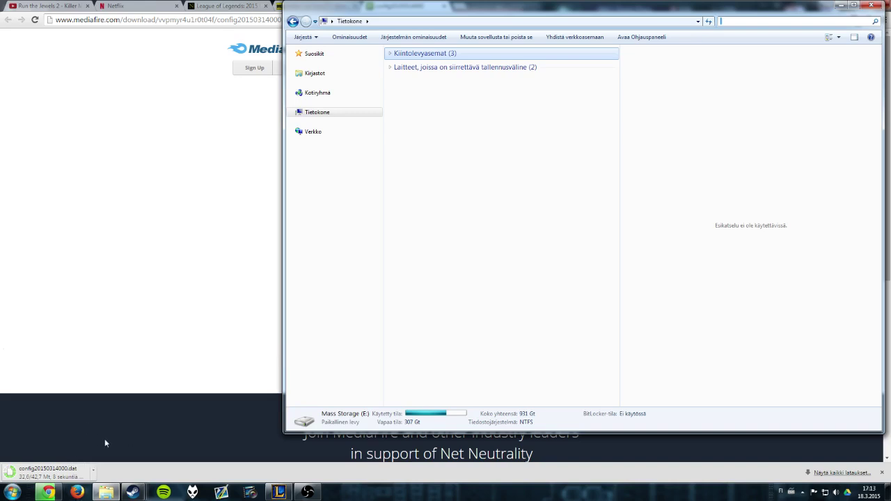
left_click(755, 22)
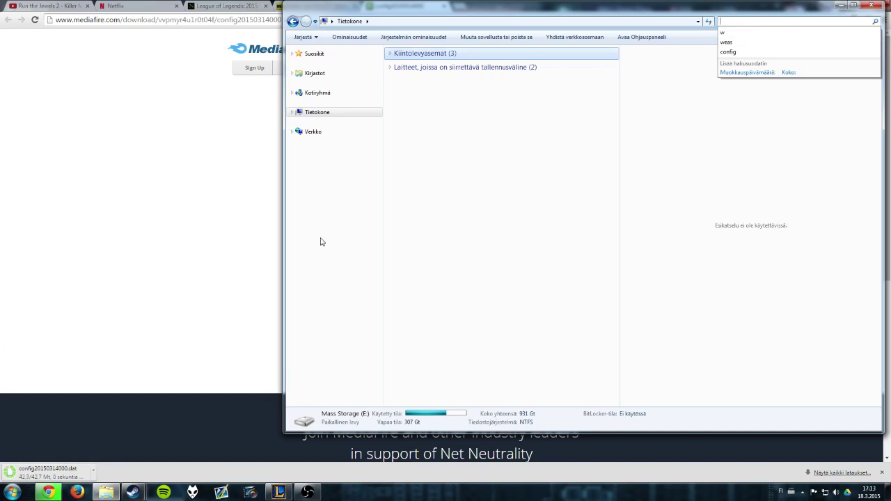
key("Escape")
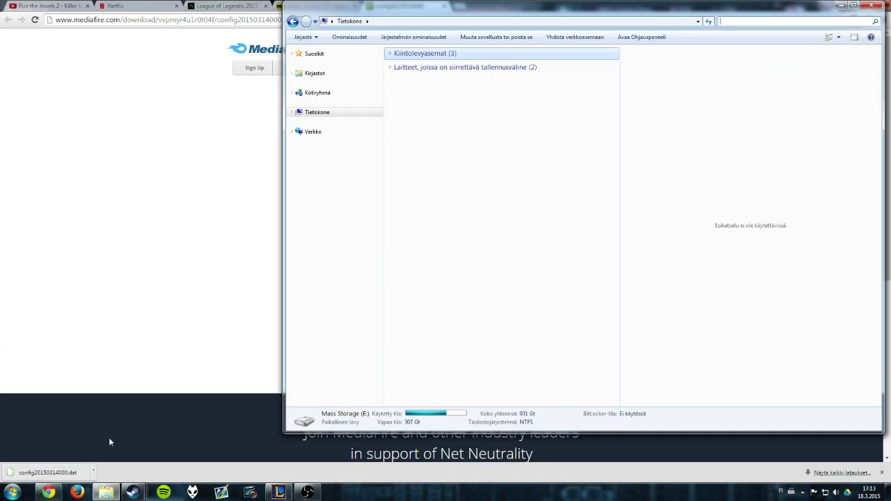
left_click(93, 472)
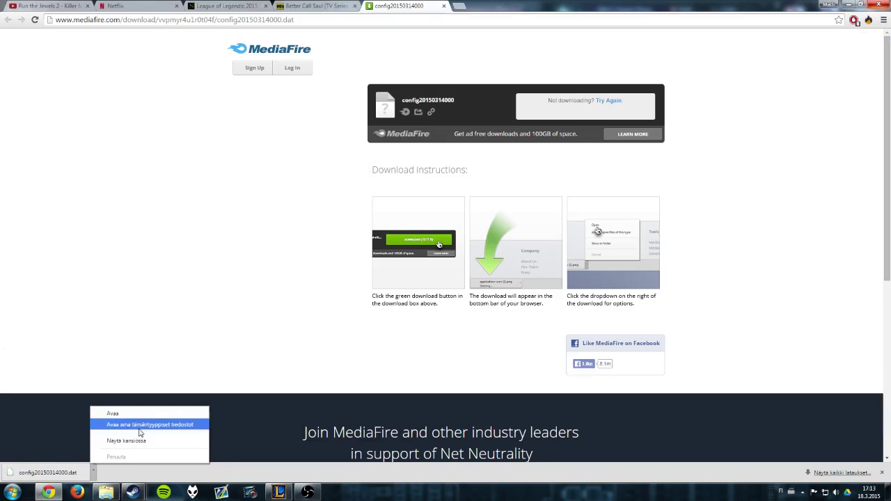
Show config20150314000.dat in Ladatut tiedostot, select it, and bring the Tietokone window back
left_click(138, 439)
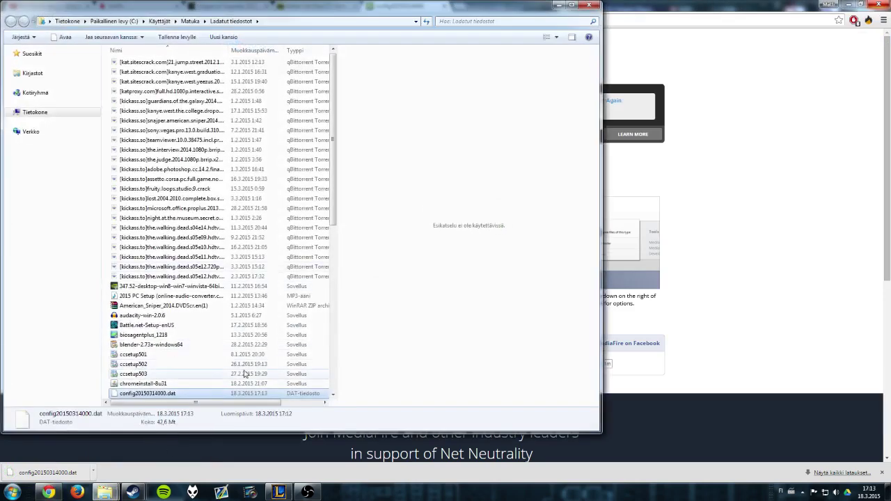
scroll(244, 374, "down", 4)
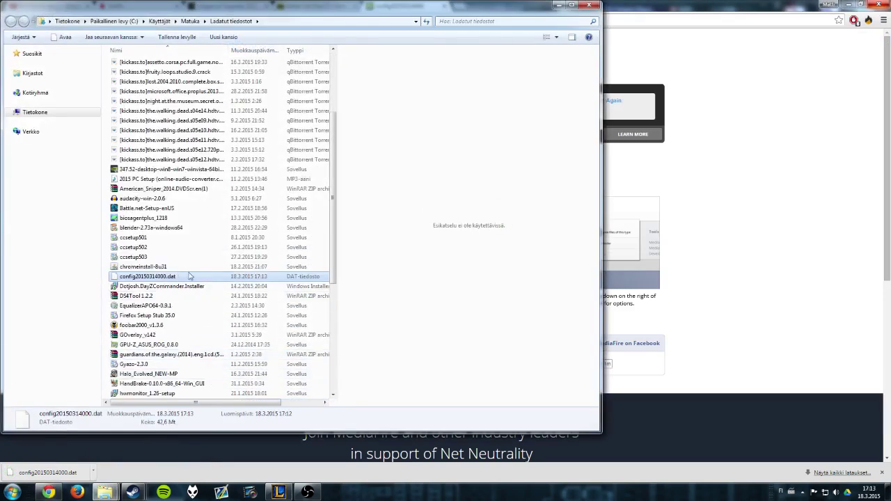
left_click(190, 276)
mouse_move(105, 491)
left_click(53, 439)
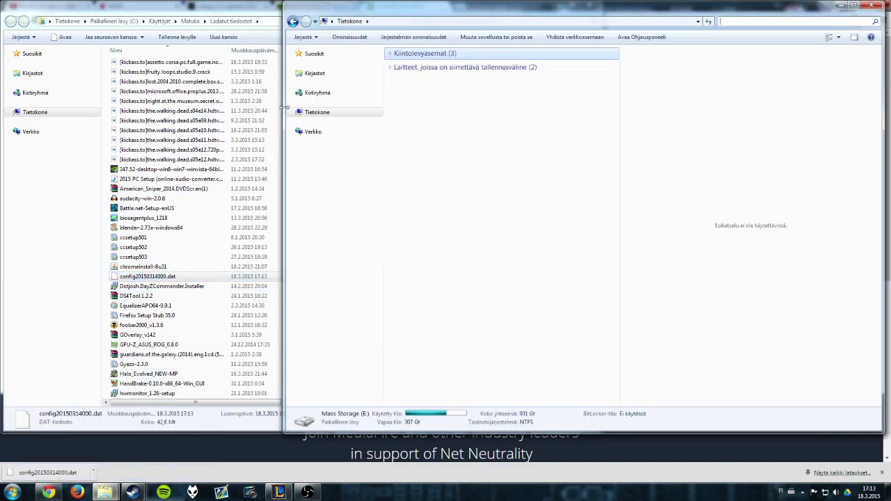
Search the computer for 'phantom breaker' and open the config, Battle Grounds and data folders
left_click(791, 22)
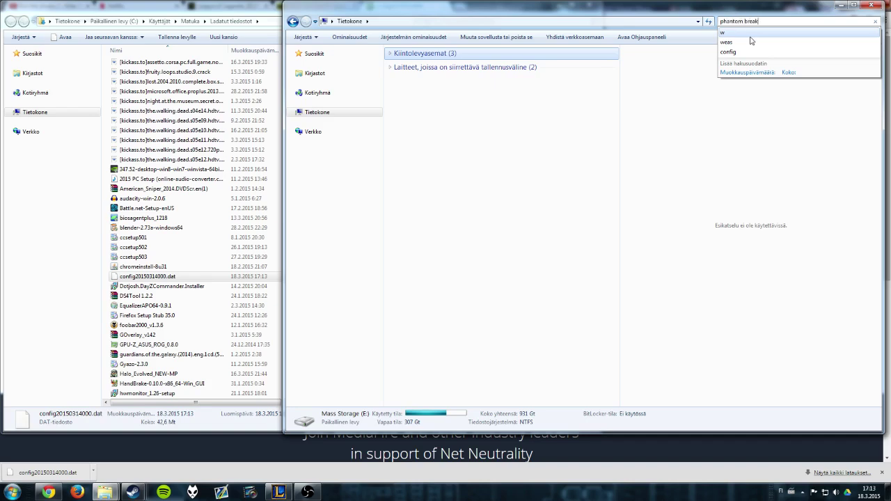
key("Return")
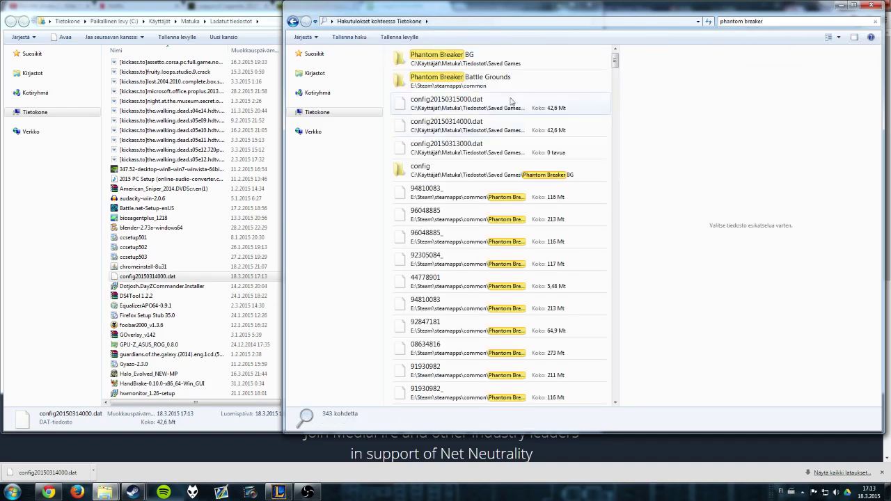
double_click(542, 170)
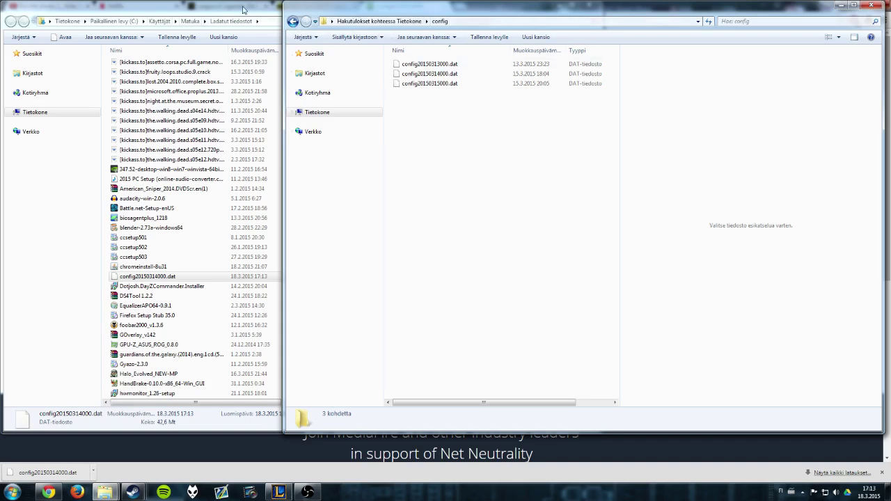
left_click(293, 21)
double_click(479, 78)
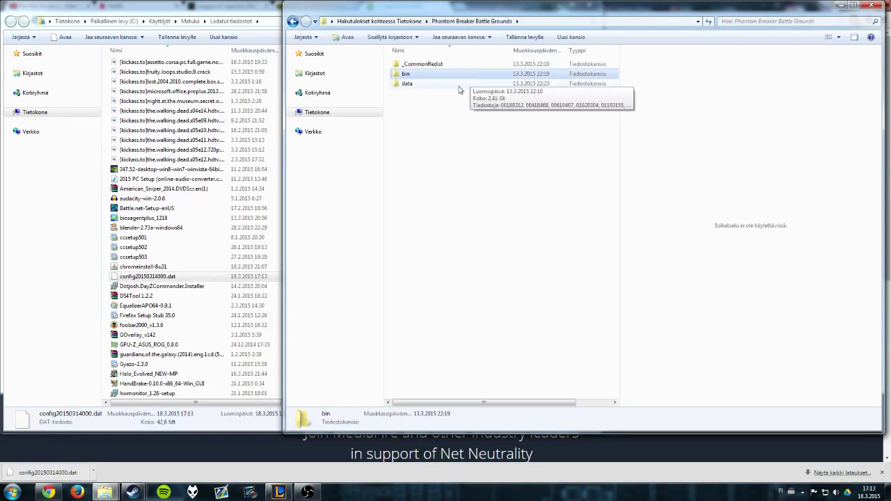
right_click(459, 85)
left_click(463, 92)
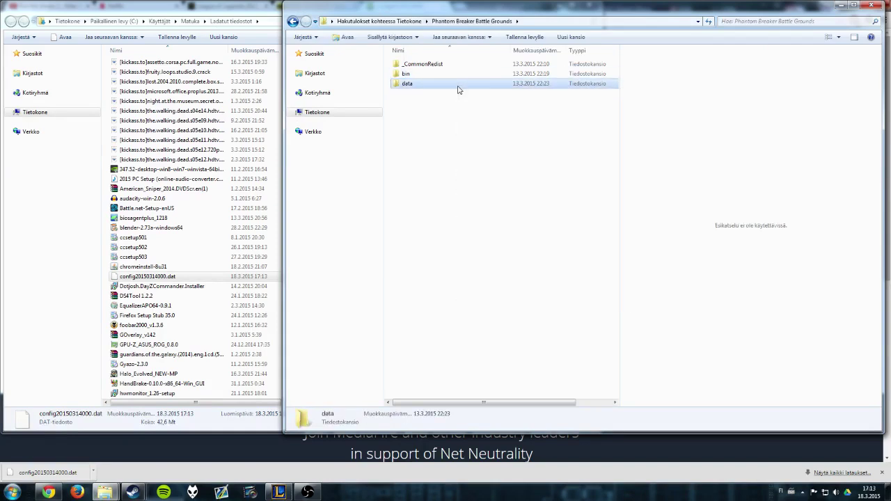
Browse the bin folder and the Phantom Breaker BG folder, then return to the search results
left_click(293, 21)
key("Home")
key("Down")
key("Return")
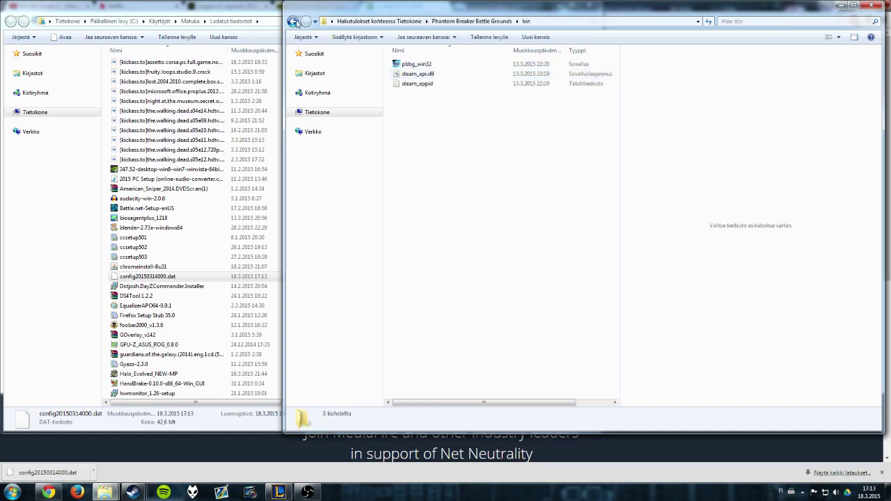
left_click(293, 22)
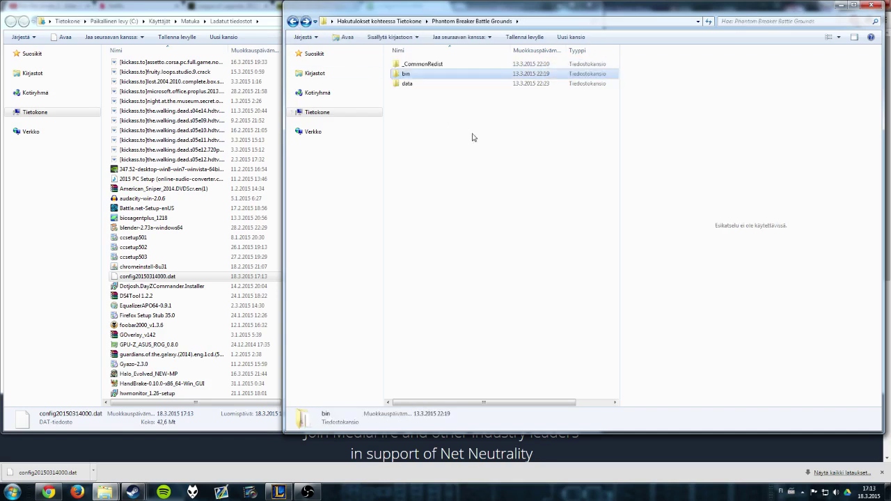
key("Return")
left_click(293, 22)
left_click(293, 21)
key("Down")
key("Return")
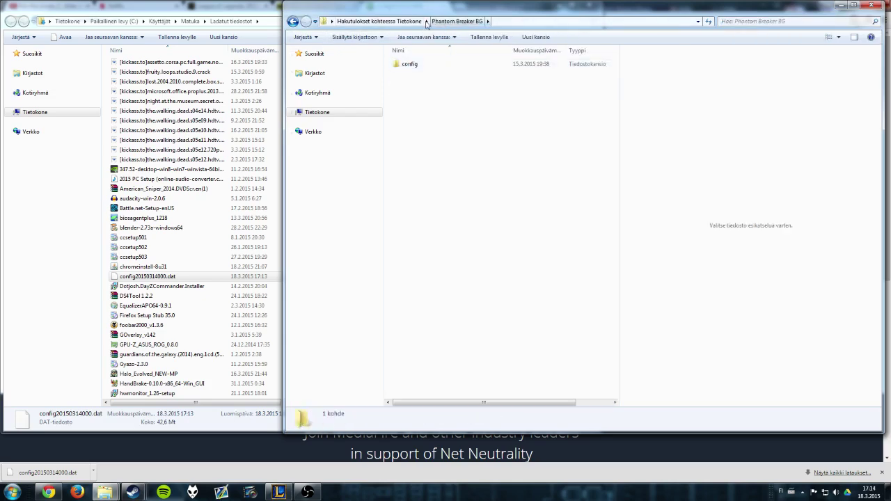
left_click(293, 22)
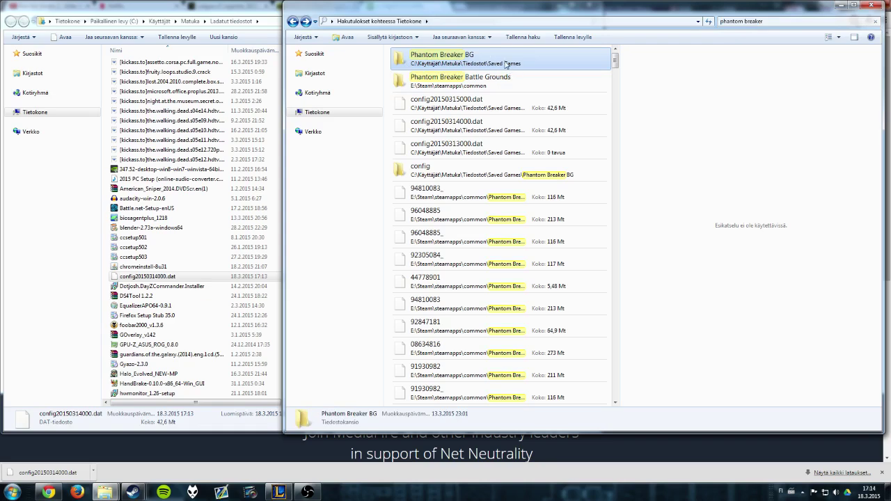
Open Phantom Breaker BG and its config folder holding the three config .dat files
double_click(506, 64)
double_click(486, 68)
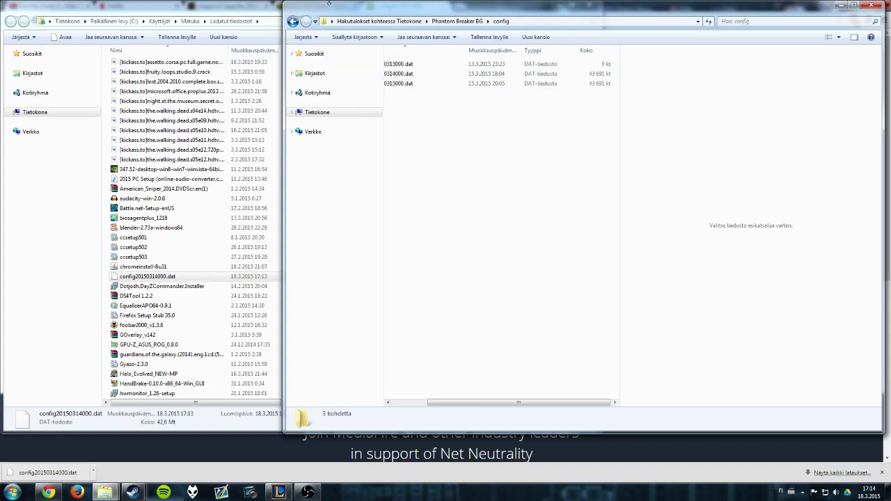
Drag the downloaded config20150314000.dat into the game's config folder, then cancel the same-name conflict
left_click_drag(317, 15, 390, 15)
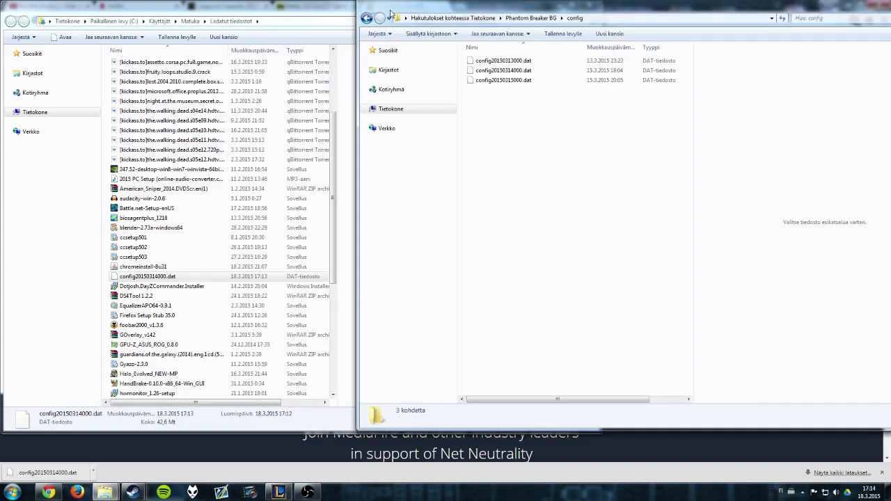
left_click_drag(154, 279, 398, 186)
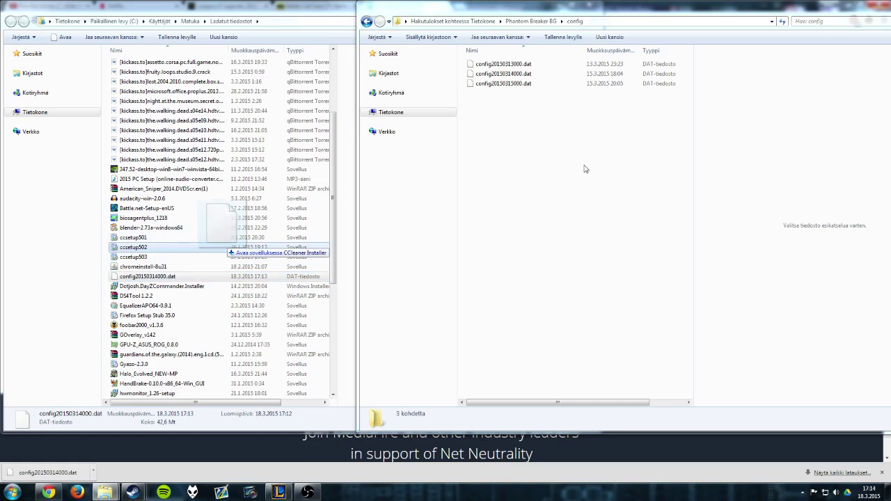
left_click_drag(585, 168, 562, 121)
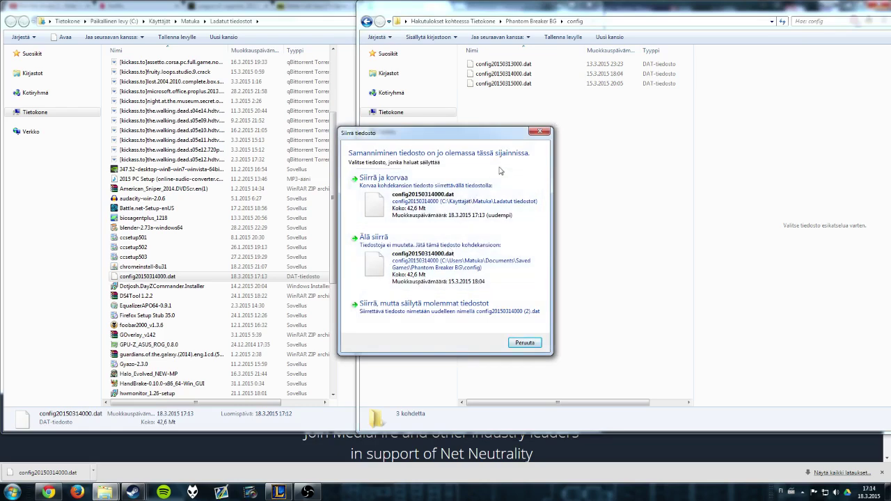
left_click(538, 133)
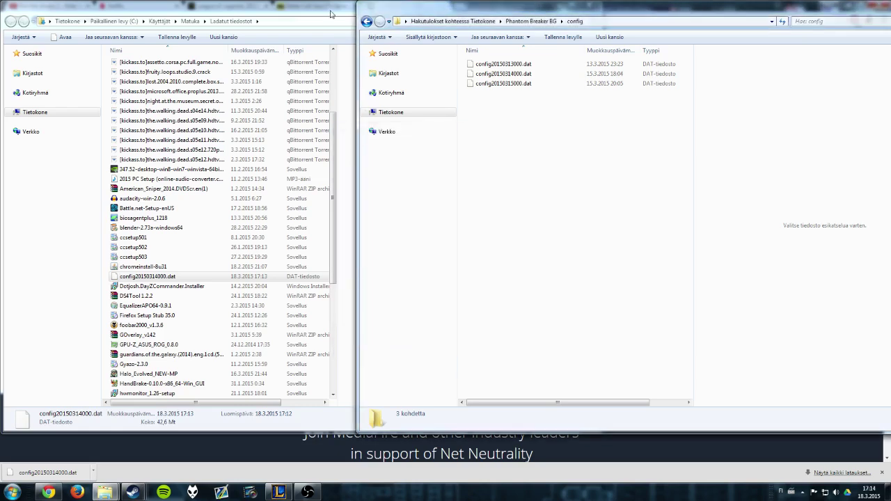
Close the Ladatut tiedostot and config Explorer windows, then dismiss the Chrome page menus
left_click(341, 8)
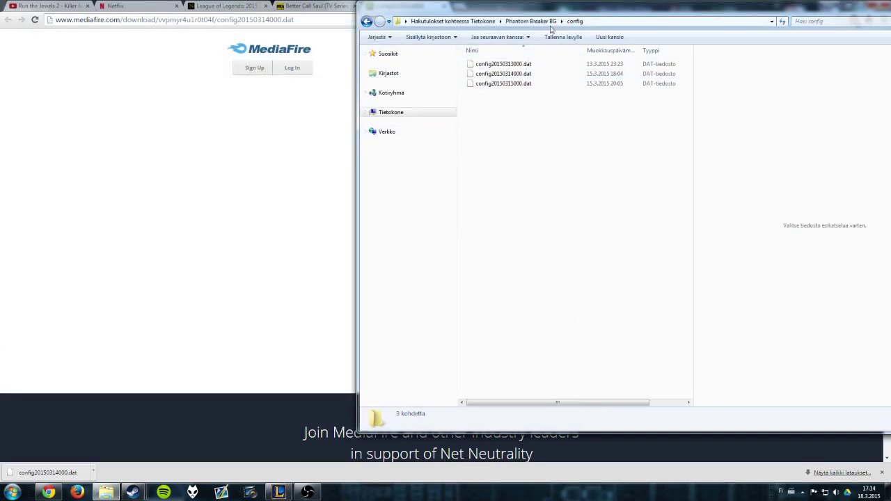
left_click_drag(860, 12, 645, 36)
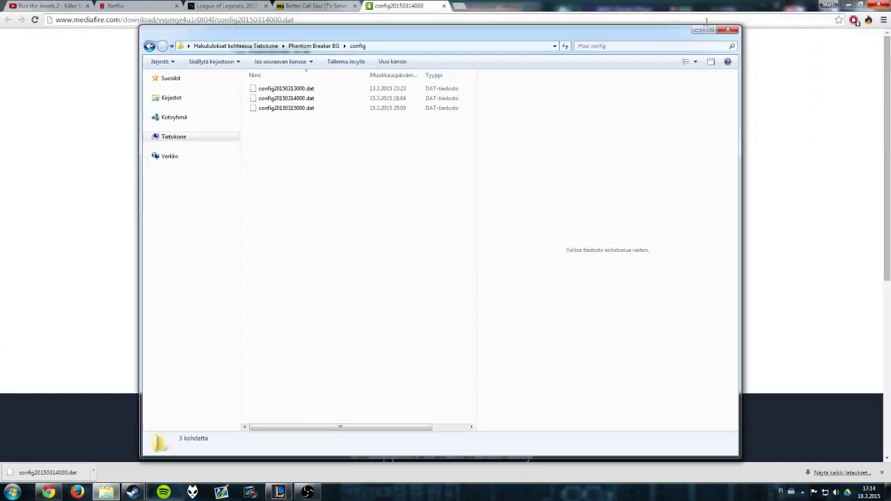
left_click(727, 28)
right_click(2, 327)
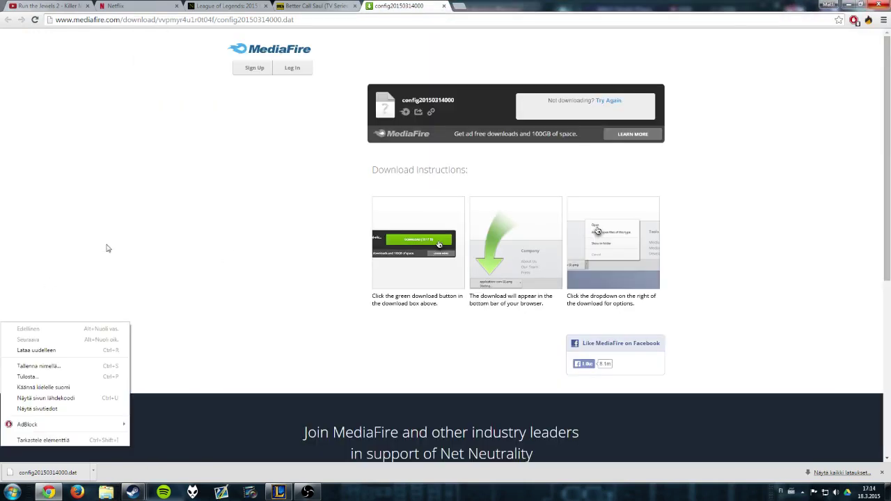
left_click(107, 246)
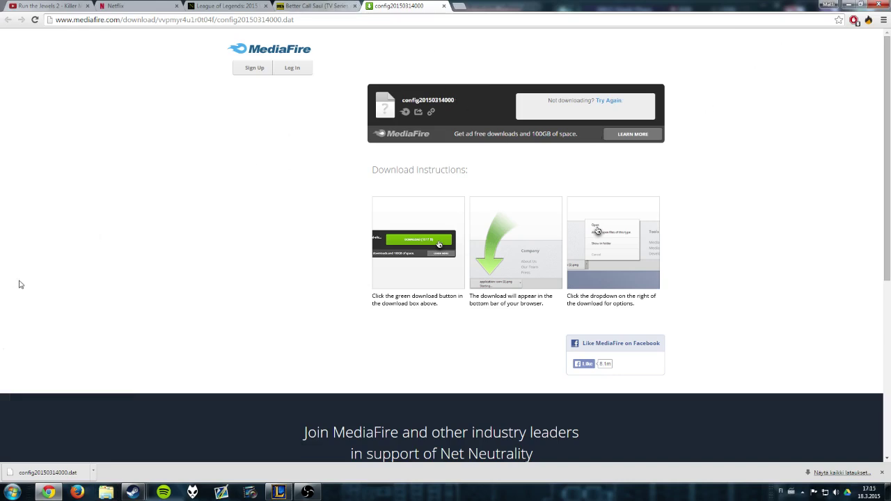
right_click(1, 307)
left_click(122, 220)
Bring OBS forward from the taskbar, showing its DeskTop HD preview of the MediaFire page
scroll(290, 394, "down", 3)
scroll(290, 383, "up", 3)
left_click(307, 492)
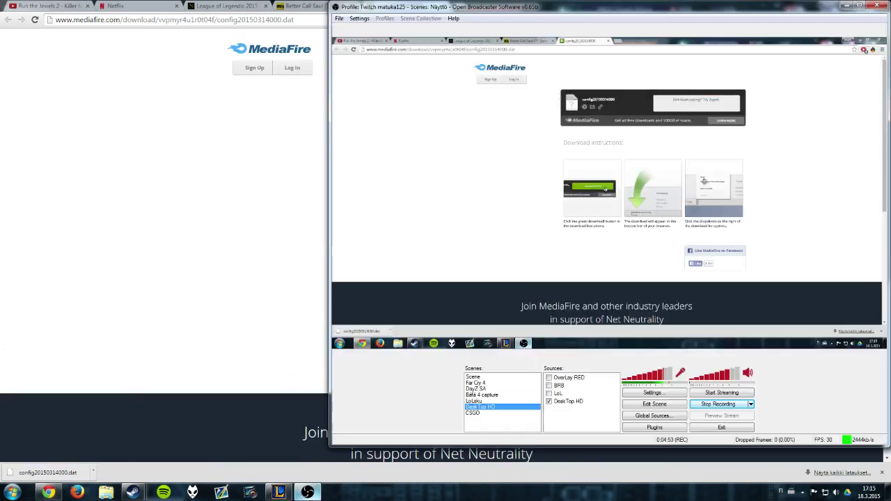